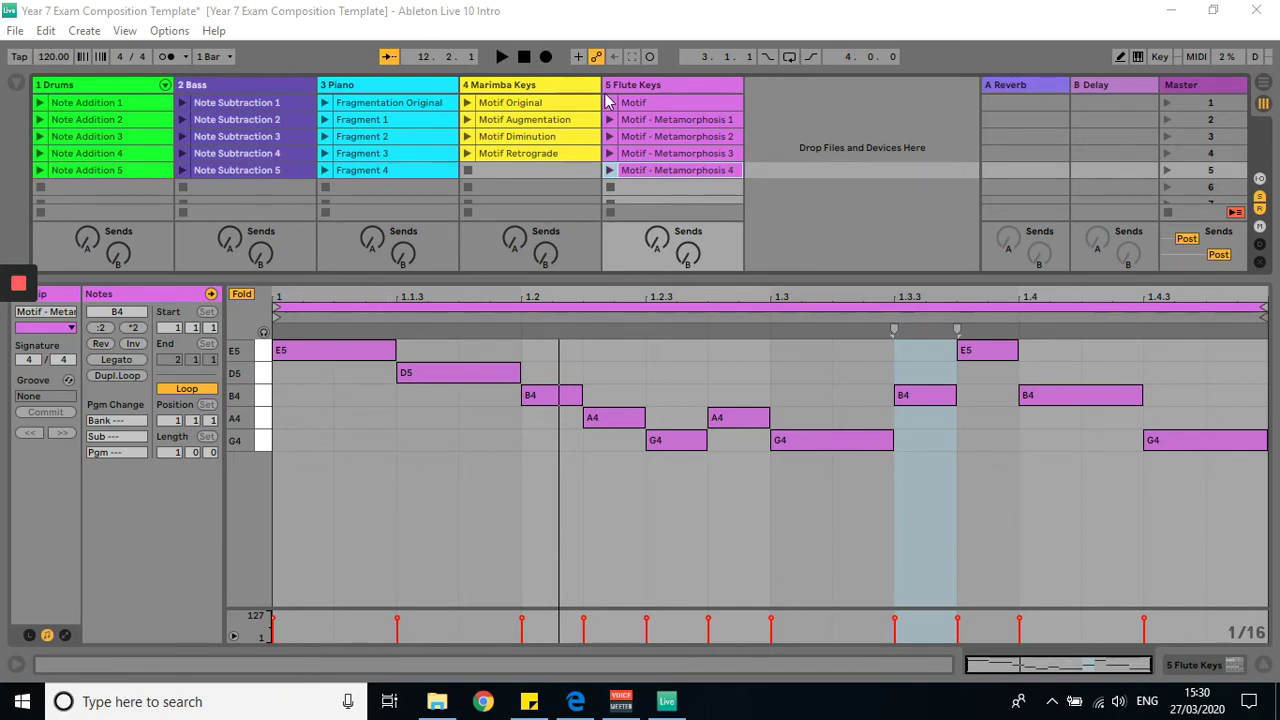
# Step: Show each track's volume fader and meter while keeping the Flute Keys motif clip editor visible
pyautogui.click(1263, 667)
pyautogui.click(1265, 672)
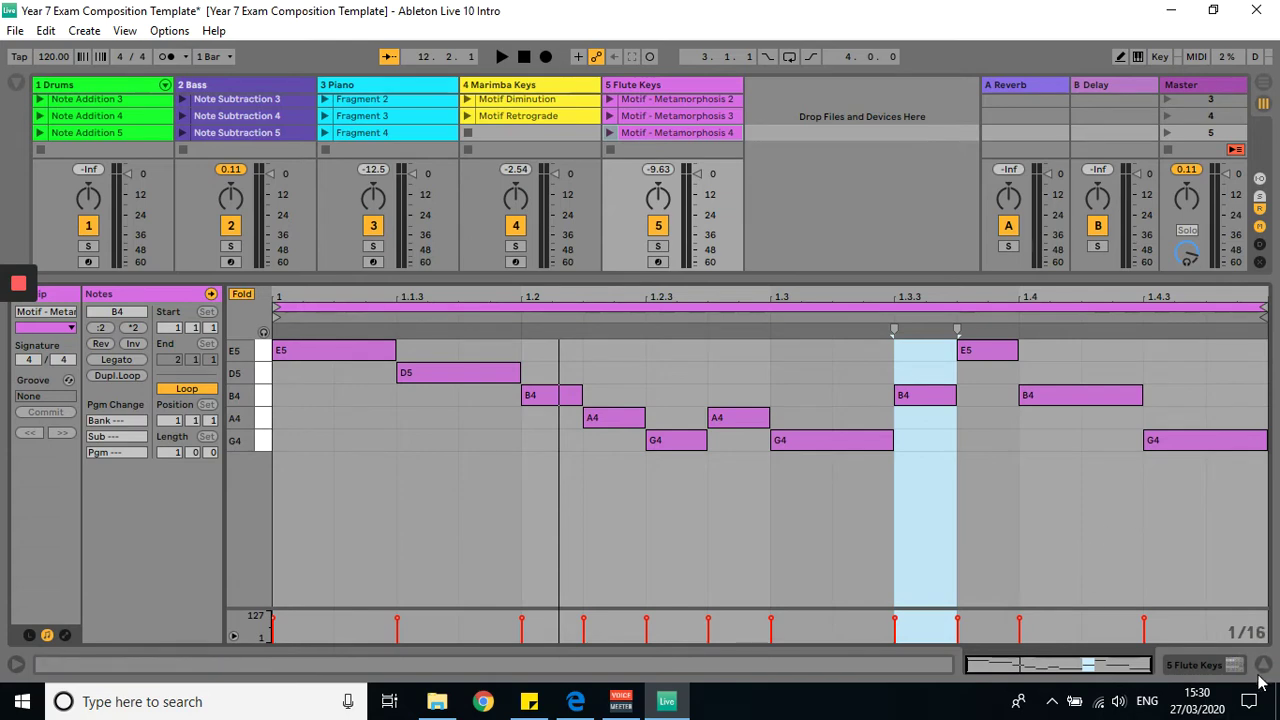
# Step: Close the clip editor so all five tracks' clip slots, routing and mixer are visible
pyautogui.click(1262, 670)
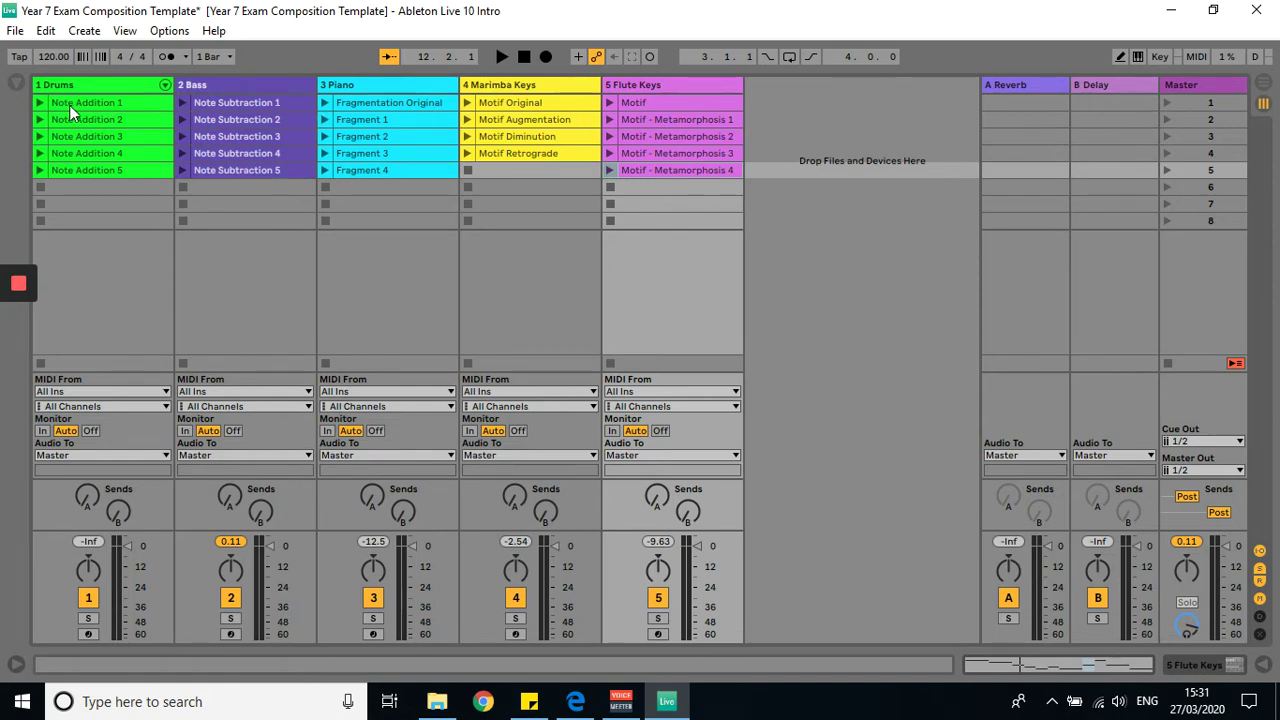
# Step: Launch scenes 1, 2 and 3 in turn from the Master column, then stop the transport
pyautogui.click(1166, 102)
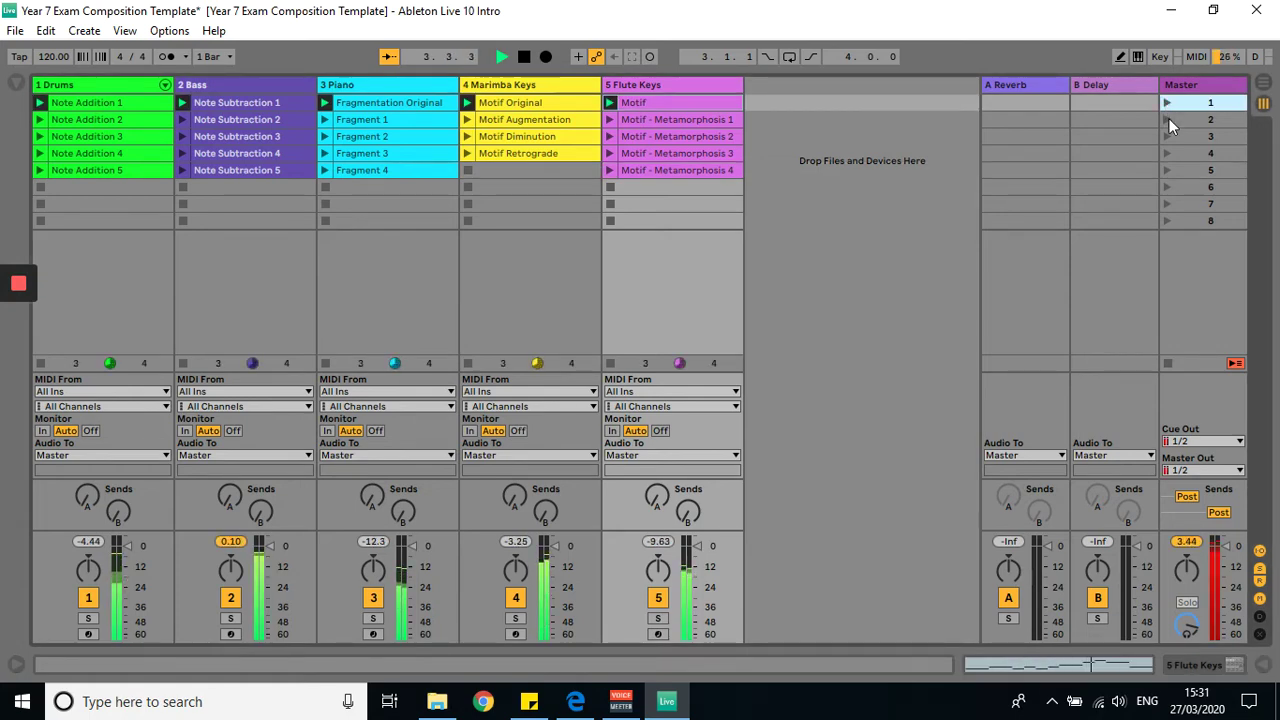
pyautogui.click(1167, 119)
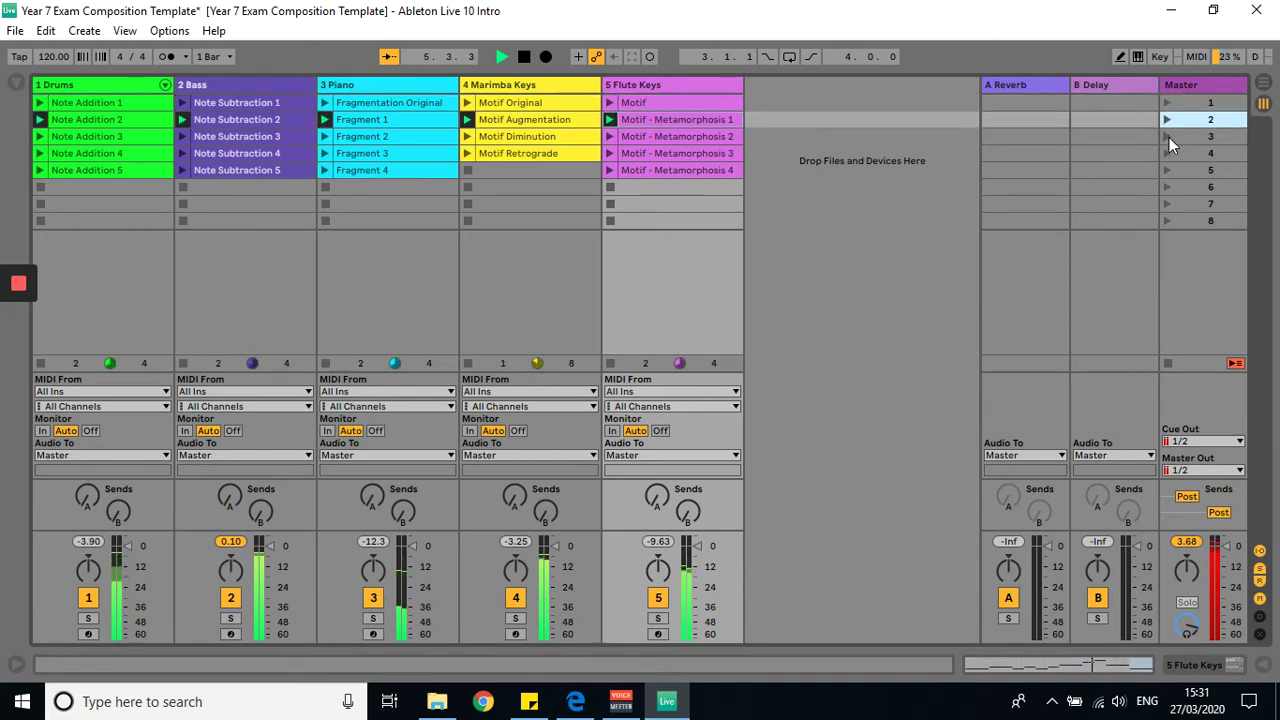
pyautogui.click(1167, 137)
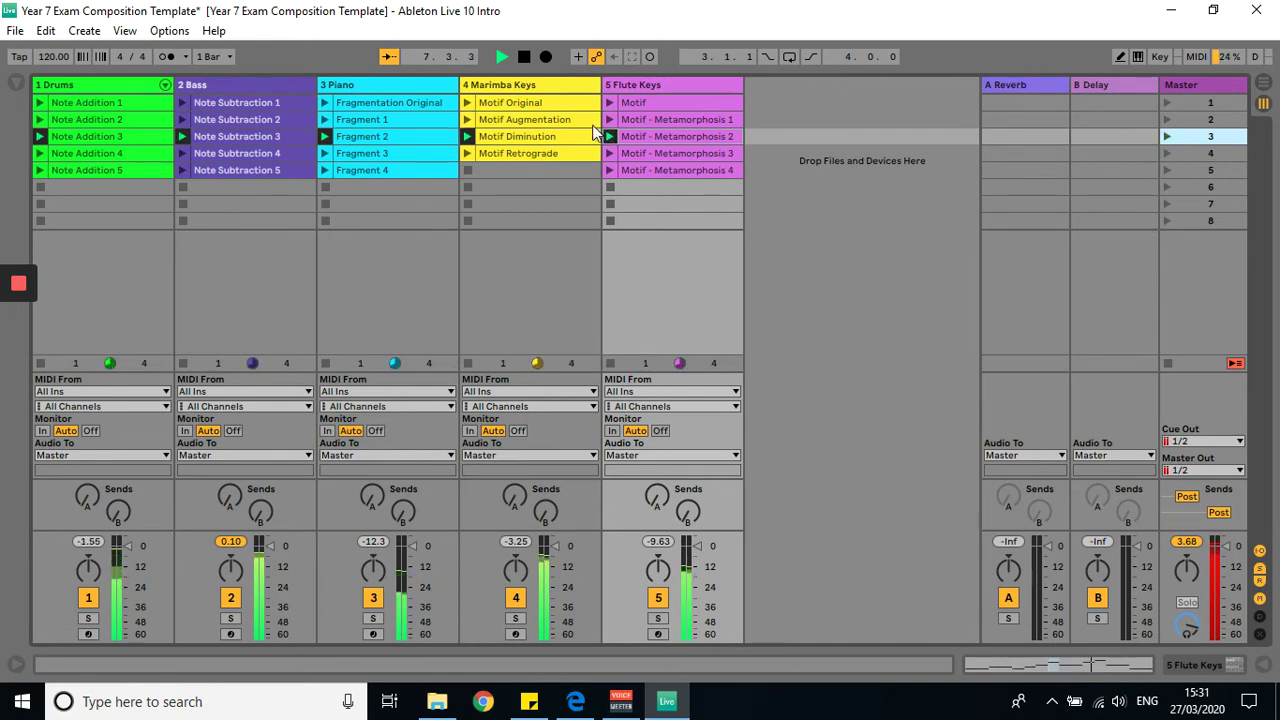
pyautogui.click(523, 57)
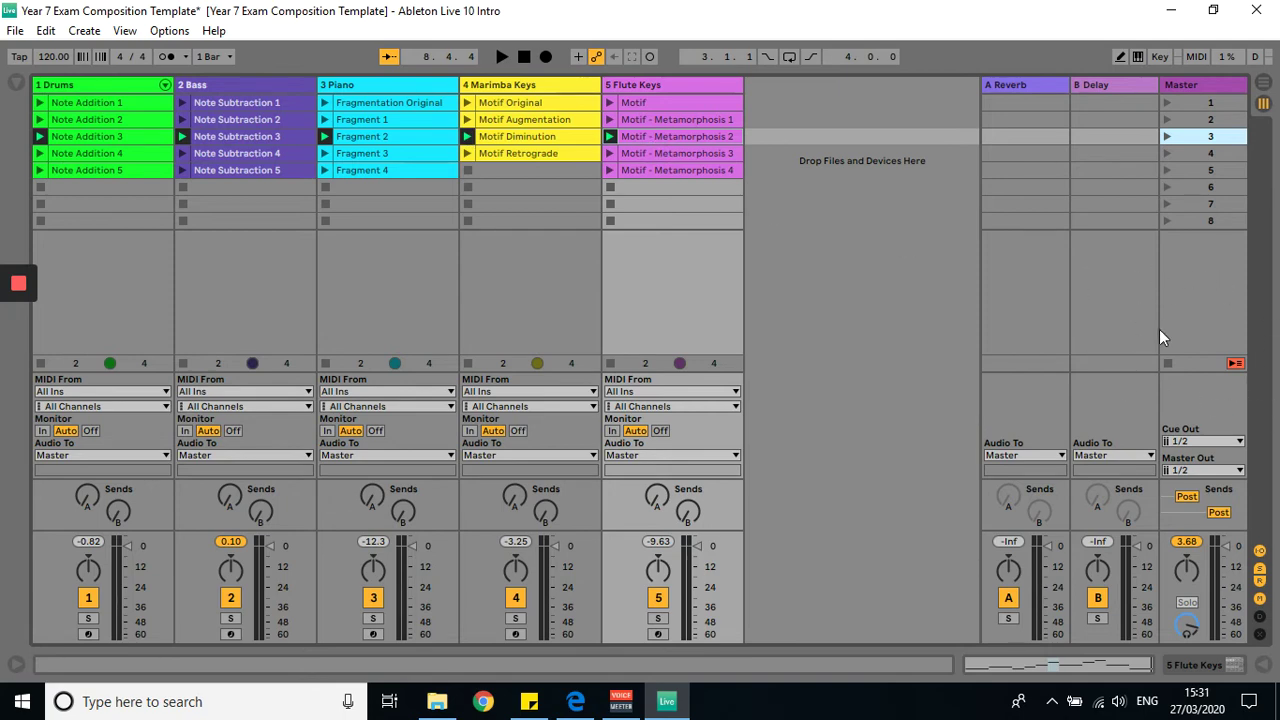
# Step: Stop all clips and move Bass Note Subtraction 1–2 and Piano Fragment 3 and Fragmentation Original lower
pyautogui.click(1236, 364)
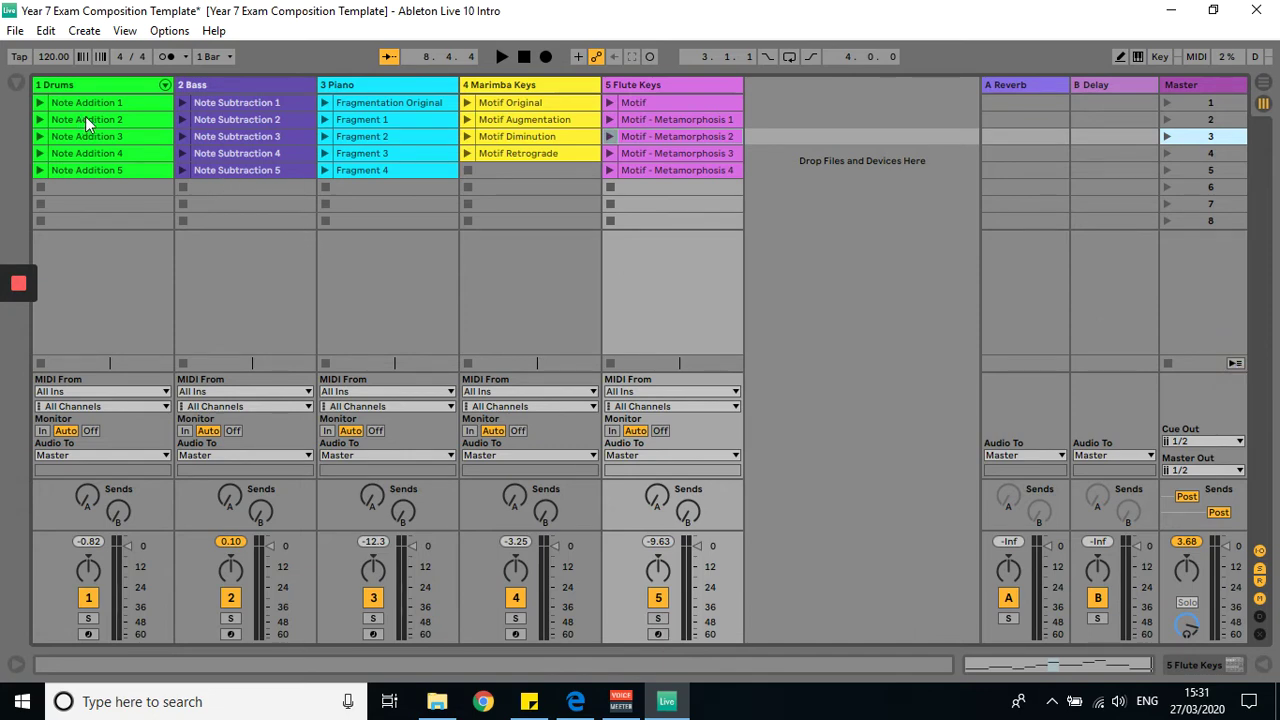
pyautogui.moveTo(273, 100); pyautogui.dragTo(268, 187)
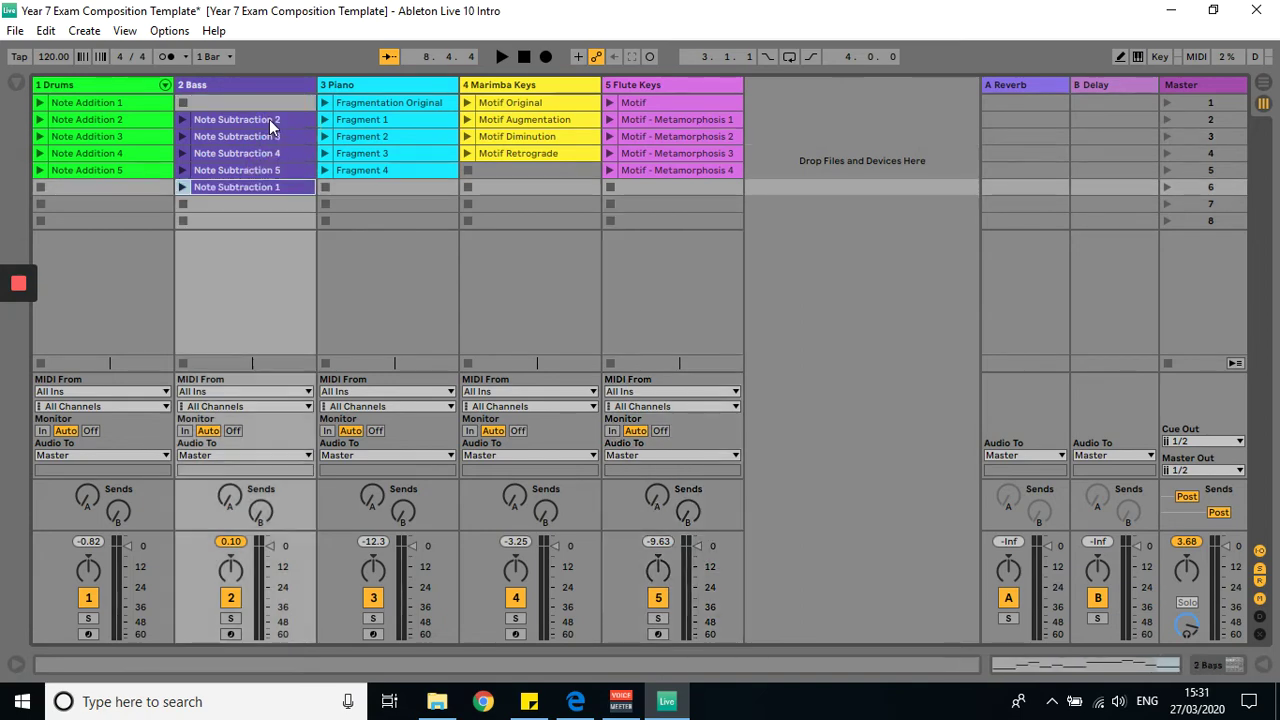
pyautogui.moveTo(270, 121); pyautogui.dragTo(264, 199)
pyautogui.moveTo(373, 154); pyautogui.dragTo(381, 187)
pyautogui.click(382, 103)
pyautogui.moveTo(401, 137); pyautogui.dragTo(384, 203)
pyautogui.click(372, 168)
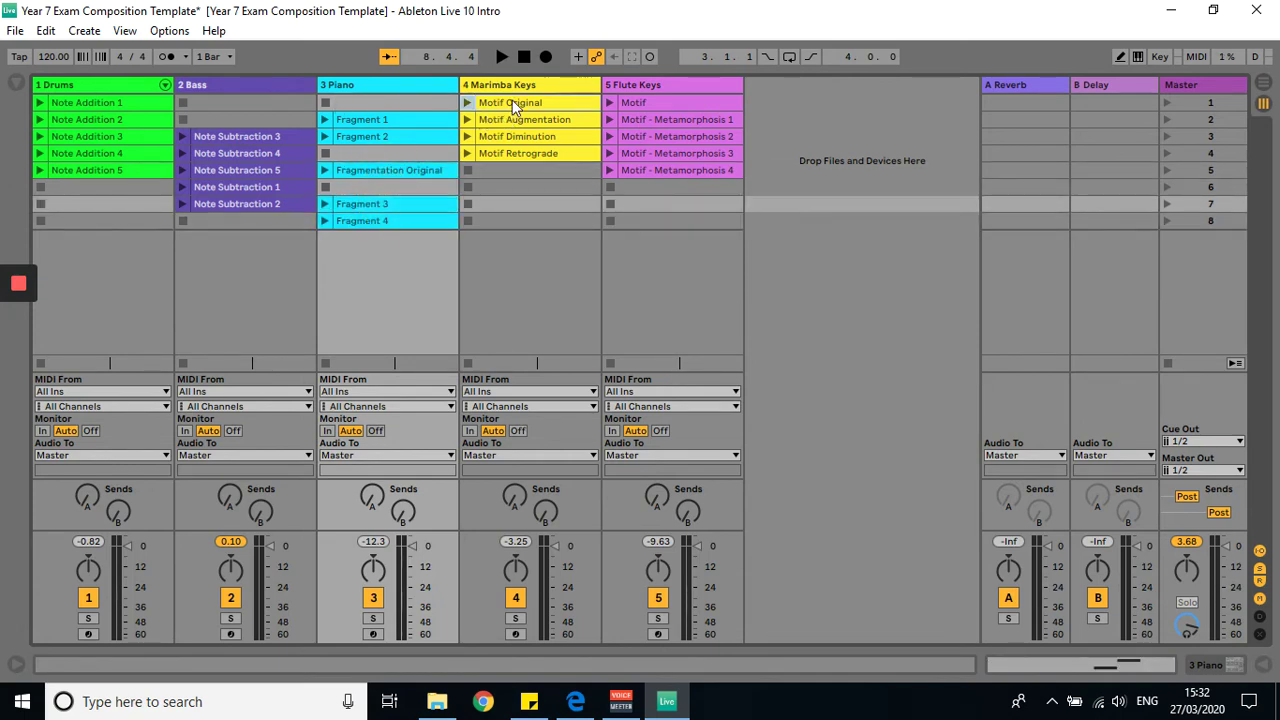
# Step: Move Motif Original and Motif Augmentation to Marimba rows 7 and 6, and Motif - Metamorphosis 1 to Flute row 7
pyautogui.moveTo(512, 102); pyautogui.dragTo(521, 199)
pyautogui.click(523, 114)
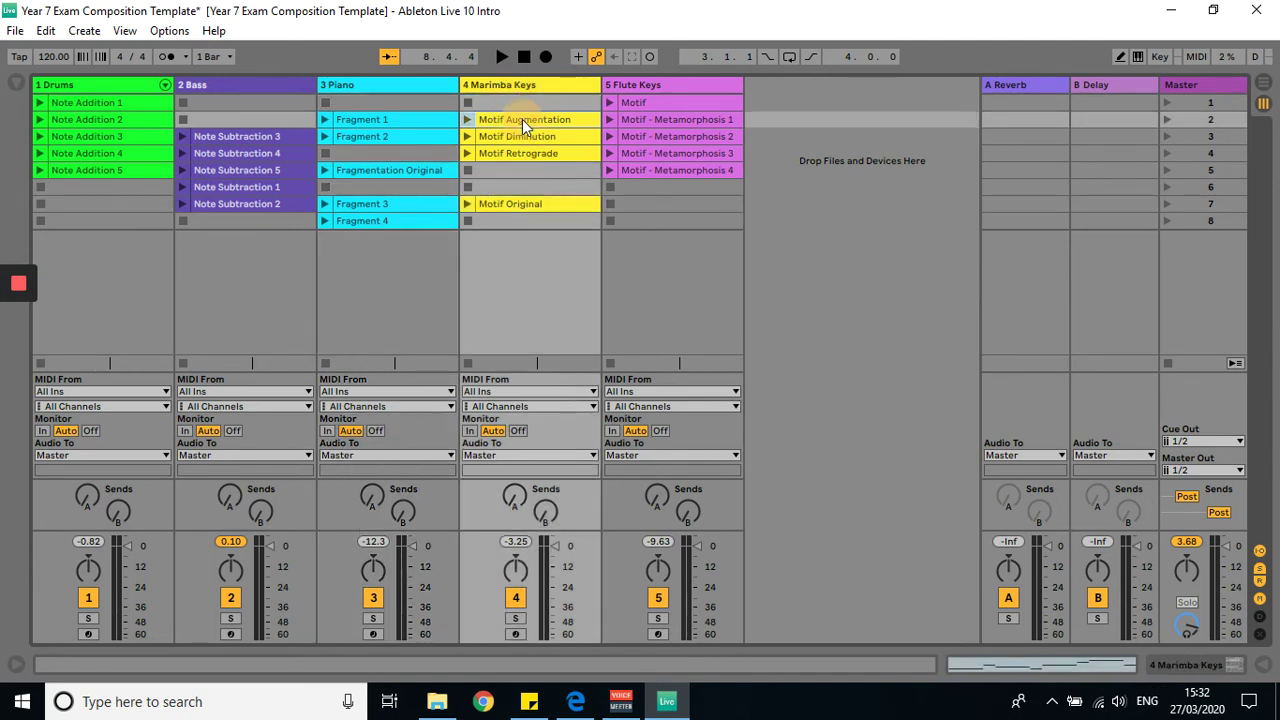
pyautogui.moveTo(522, 119); pyautogui.dragTo(525, 187)
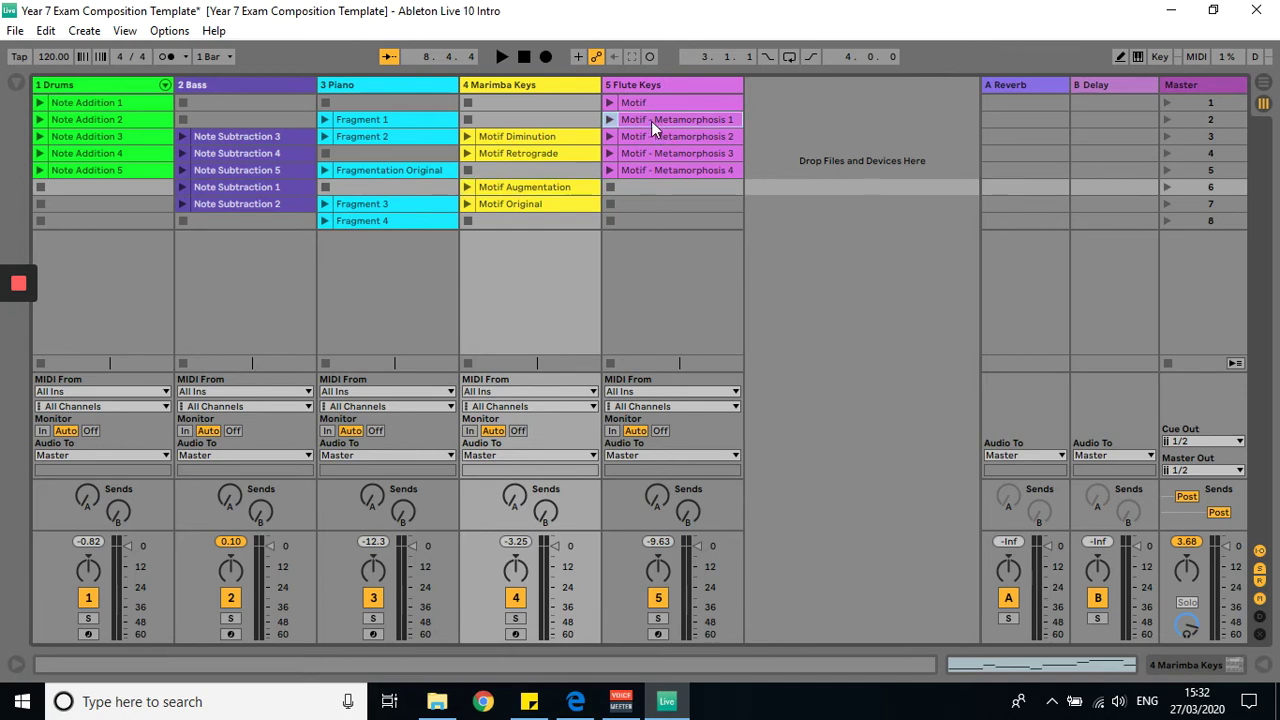
pyautogui.moveTo(651, 121); pyautogui.dragTo(670, 203)
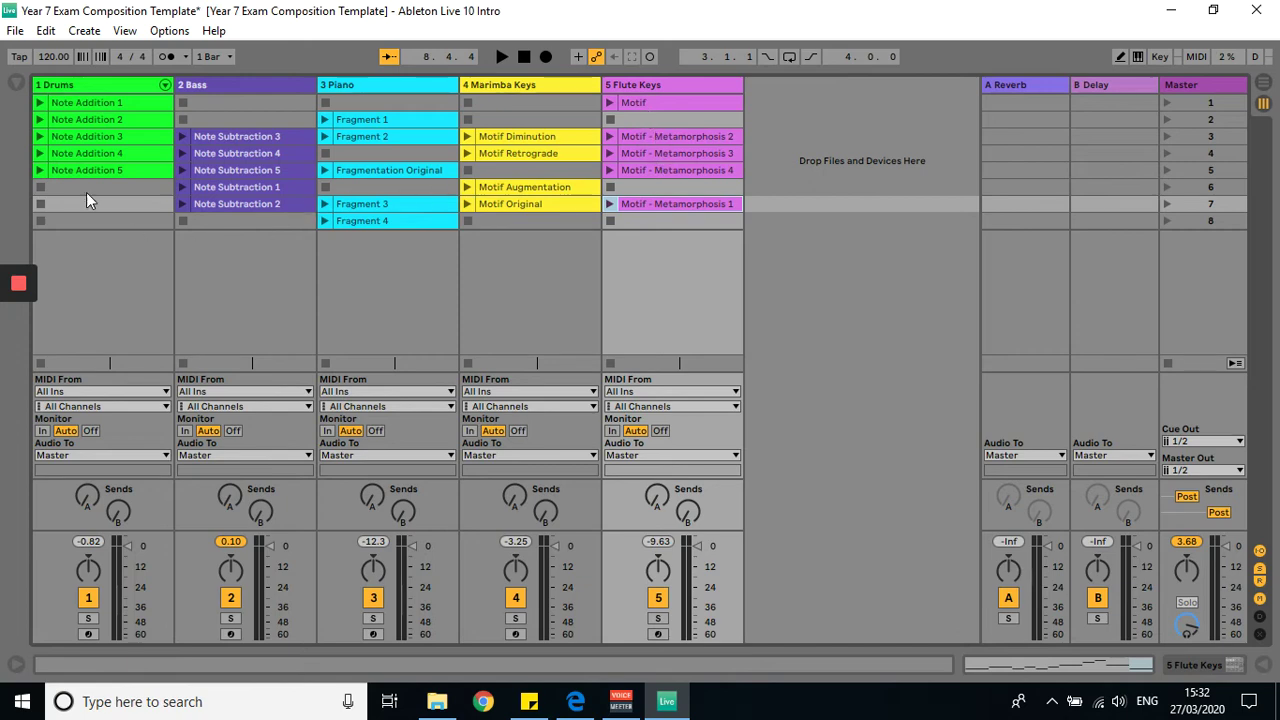
# Step: Copy Note Addition 1 into Drums row 7 and briefly play the pasted clip
pyautogui.click(125, 104)
pyautogui.rightClick(125, 104)
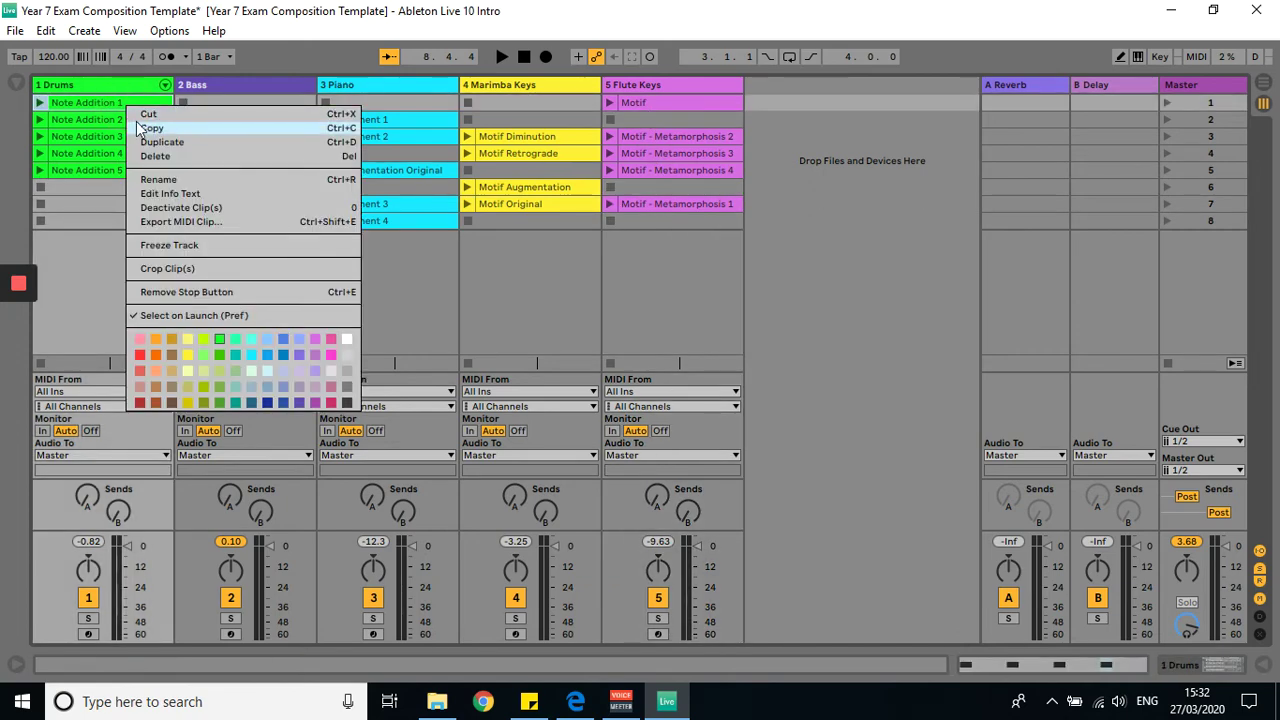
pyautogui.click(145, 126)
pyautogui.click(120, 208)
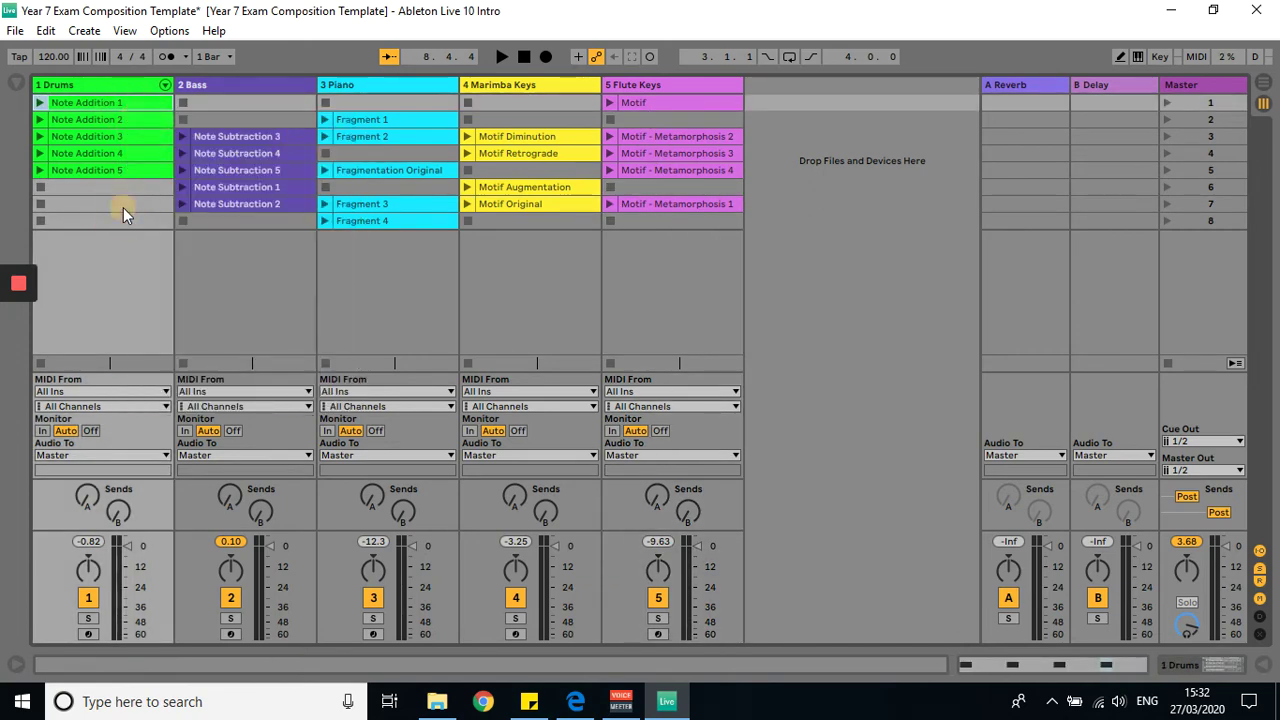
pyautogui.rightClick(120, 207)
pyautogui.click(154, 216)
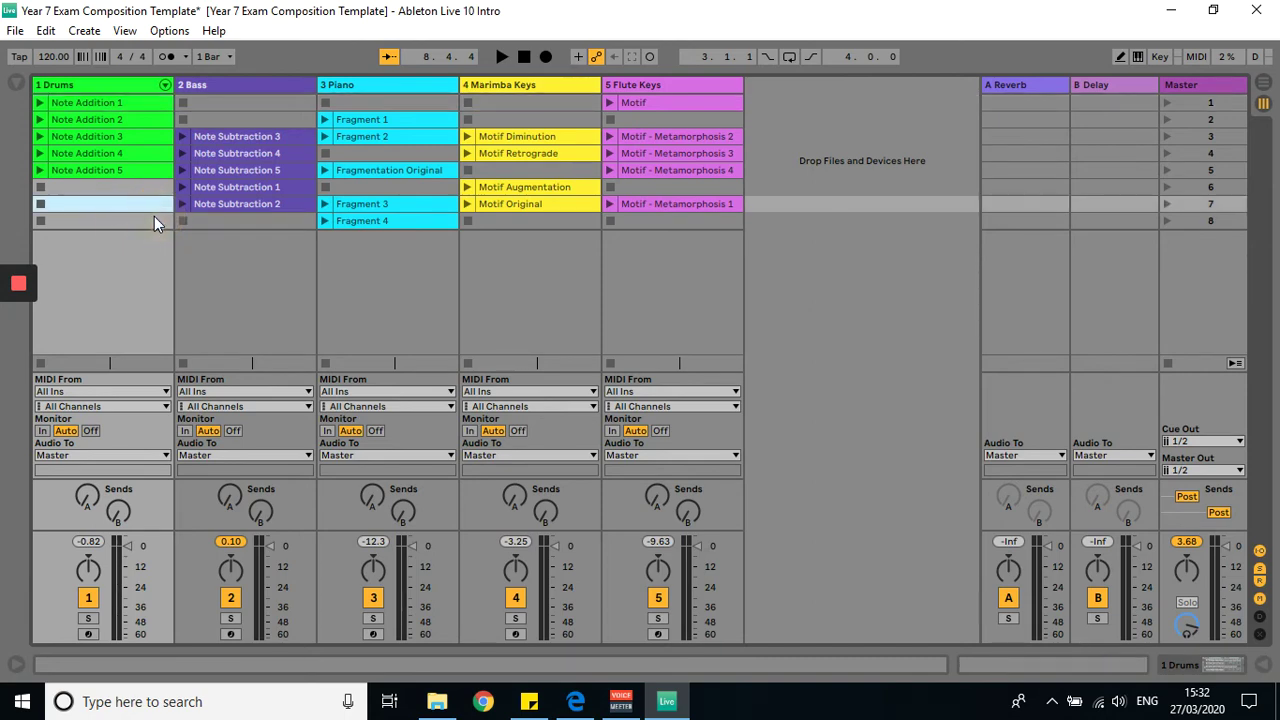
pyautogui.click(45, 204)
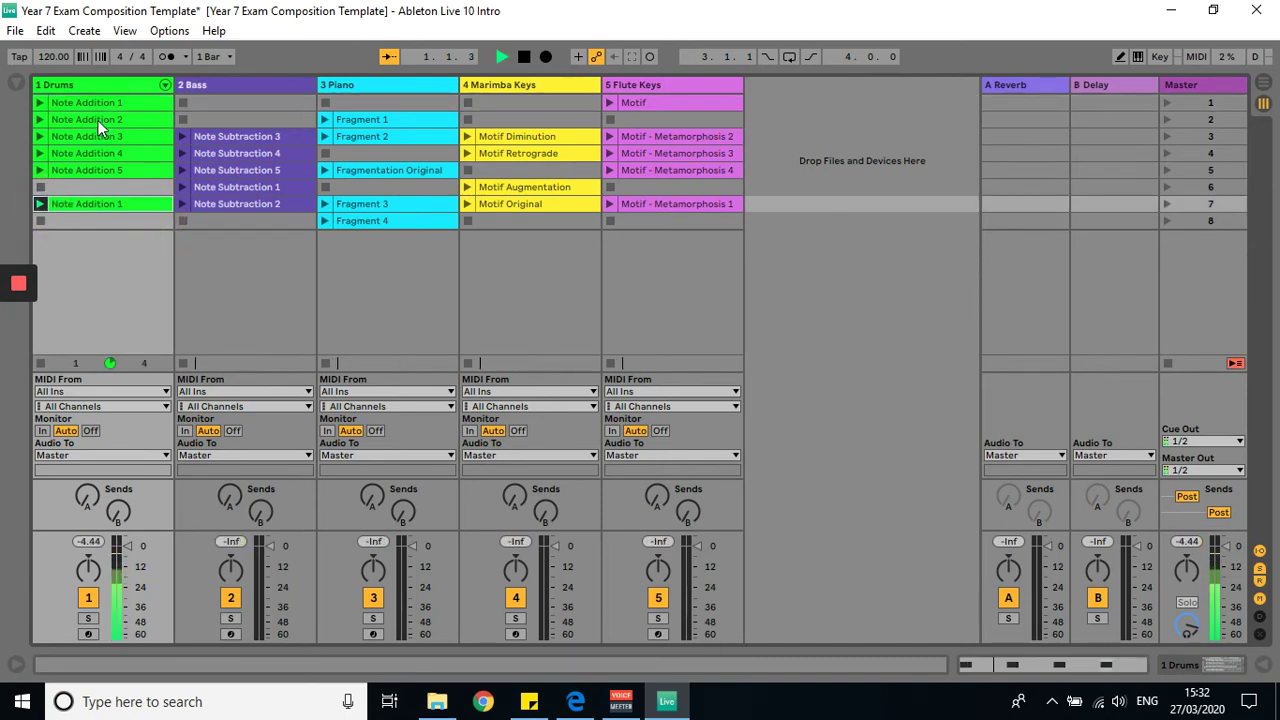
pyautogui.click(41, 220)
# Step: Move Note Subtraction 3 and 4 to Bass rows 1 and 3, and Note Addition 2 and 3 to Drums rows 6 and 2, then stop playback
pyautogui.moveTo(214, 136); pyautogui.dragTo(228, 110)
pyautogui.moveTo(244, 155); pyautogui.dragTo(245, 143)
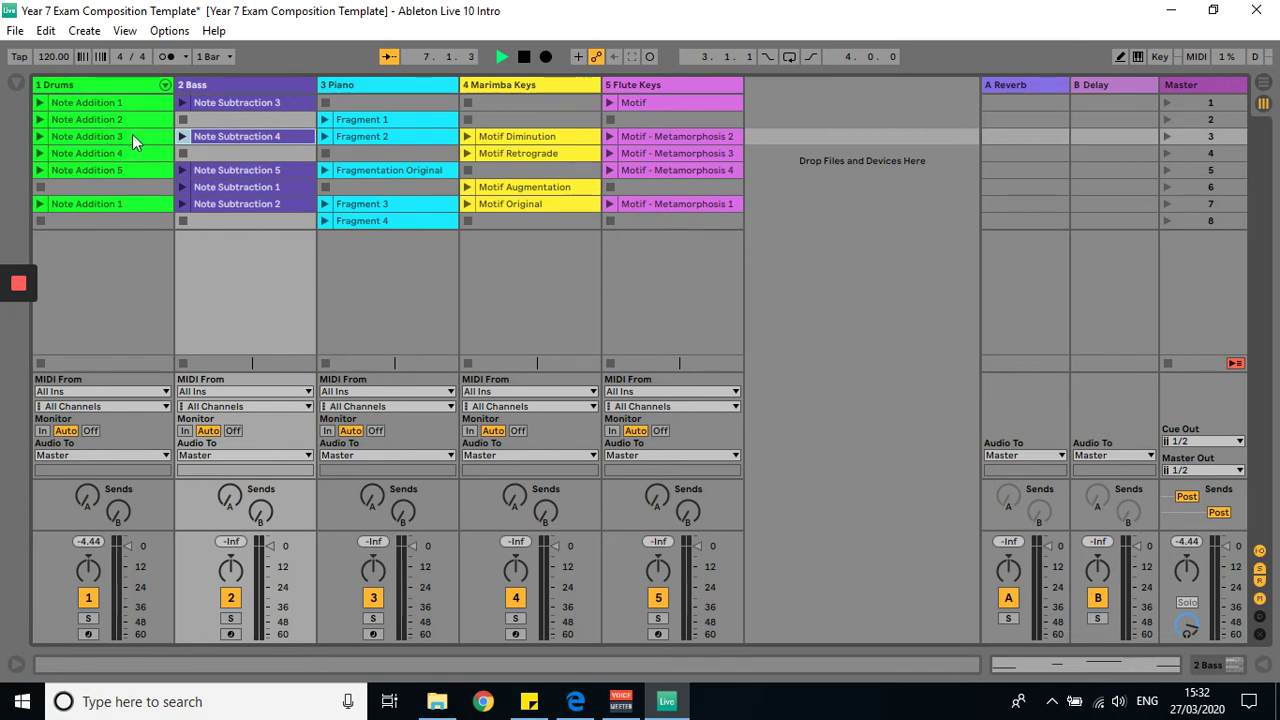
pyautogui.moveTo(129, 118); pyautogui.dragTo(122, 187)
pyautogui.click(116, 104)
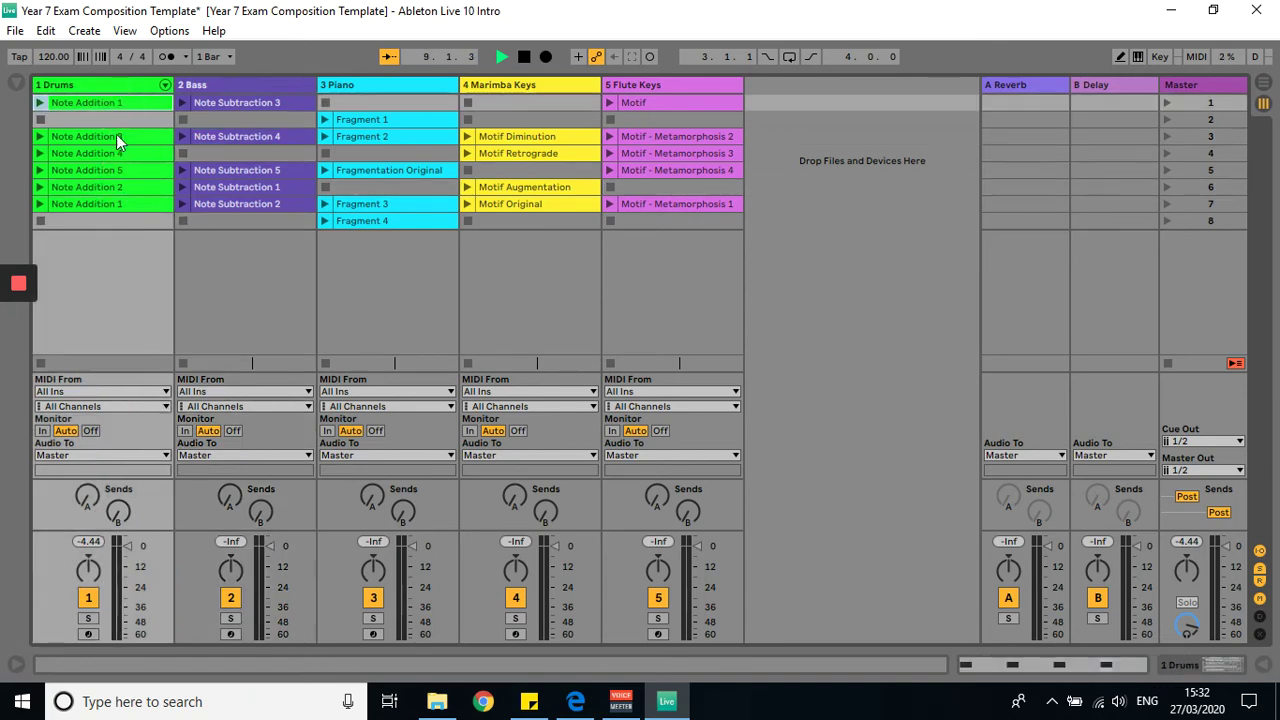
pyautogui.moveTo(115, 137); pyautogui.dragTo(114, 120)
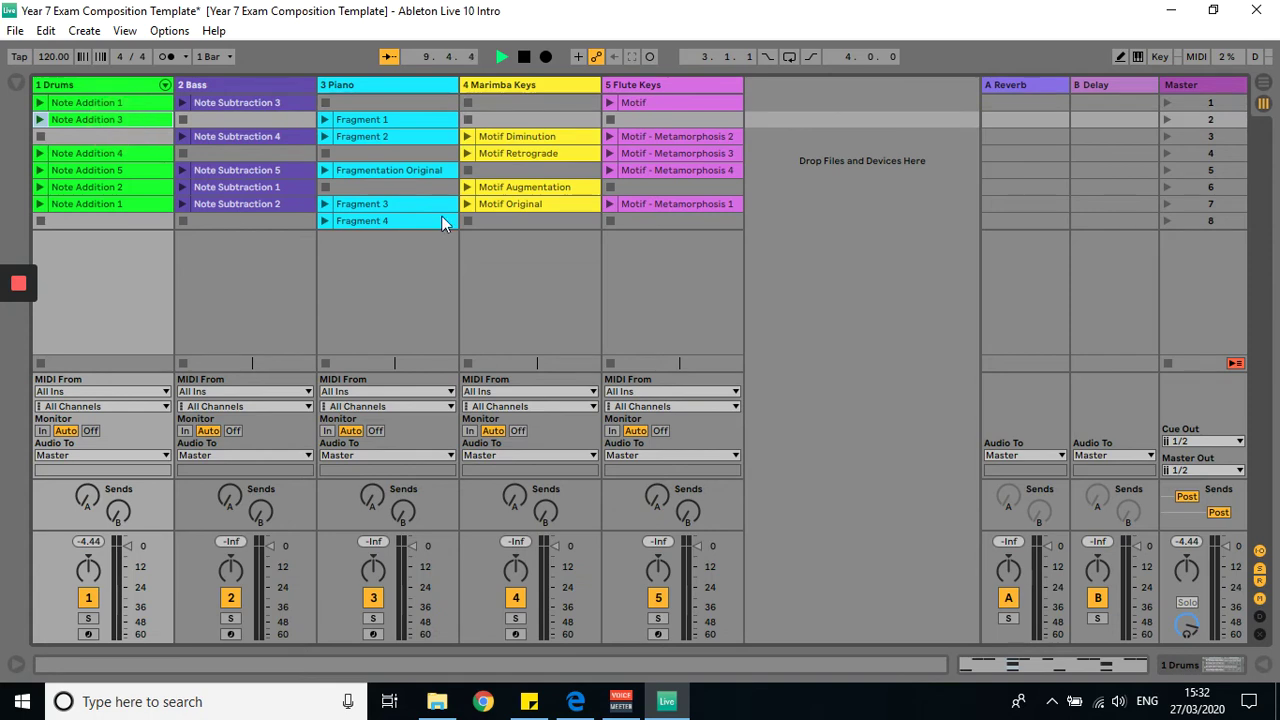
pyautogui.click(522, 57)
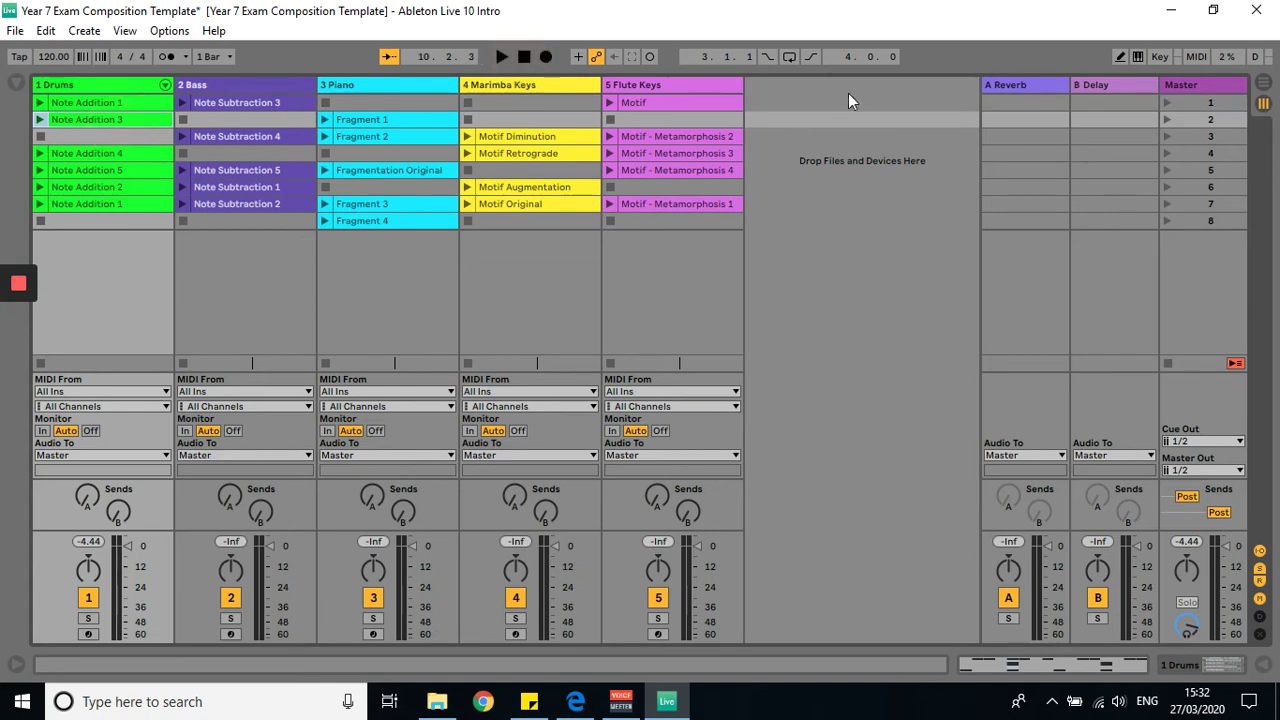
# Step: Play scenes 1 through 7 in order from the Master column
pyautogui.click(1166, 103)
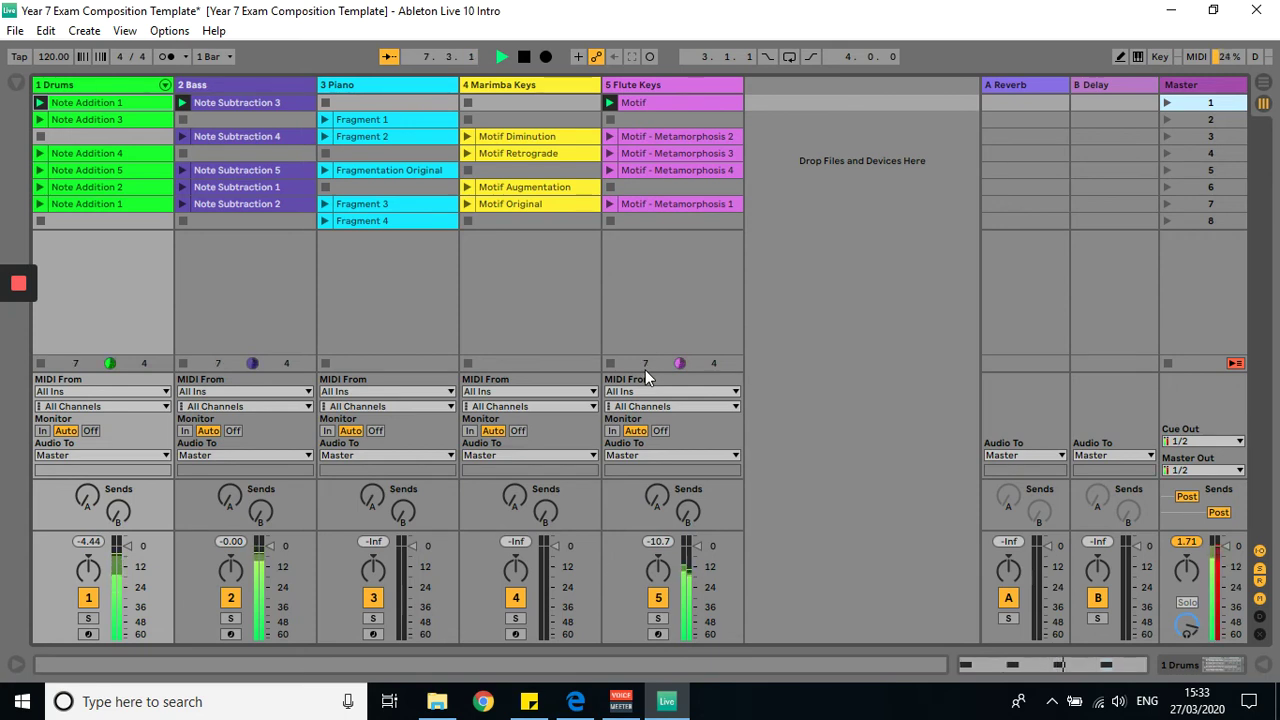
pyautogui.click(1166, 119)
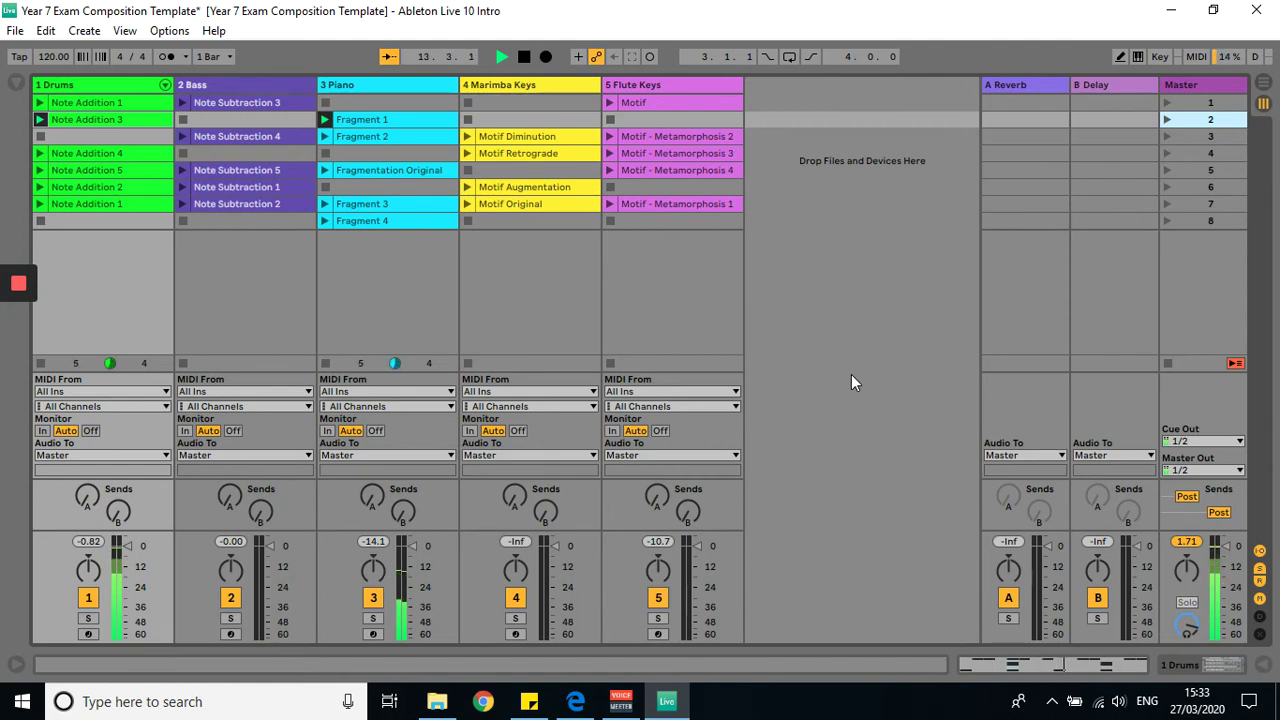
pyautogui.click(1169, 138)
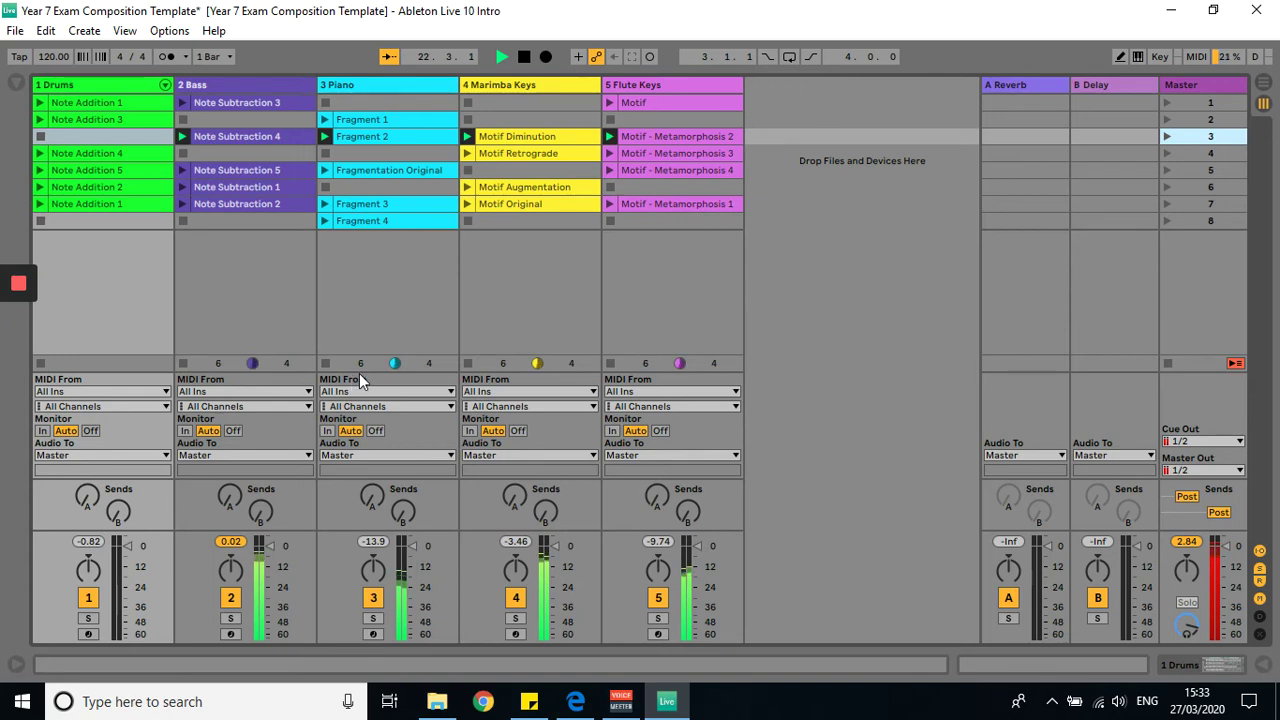
pyautogui.click(1166, 153)
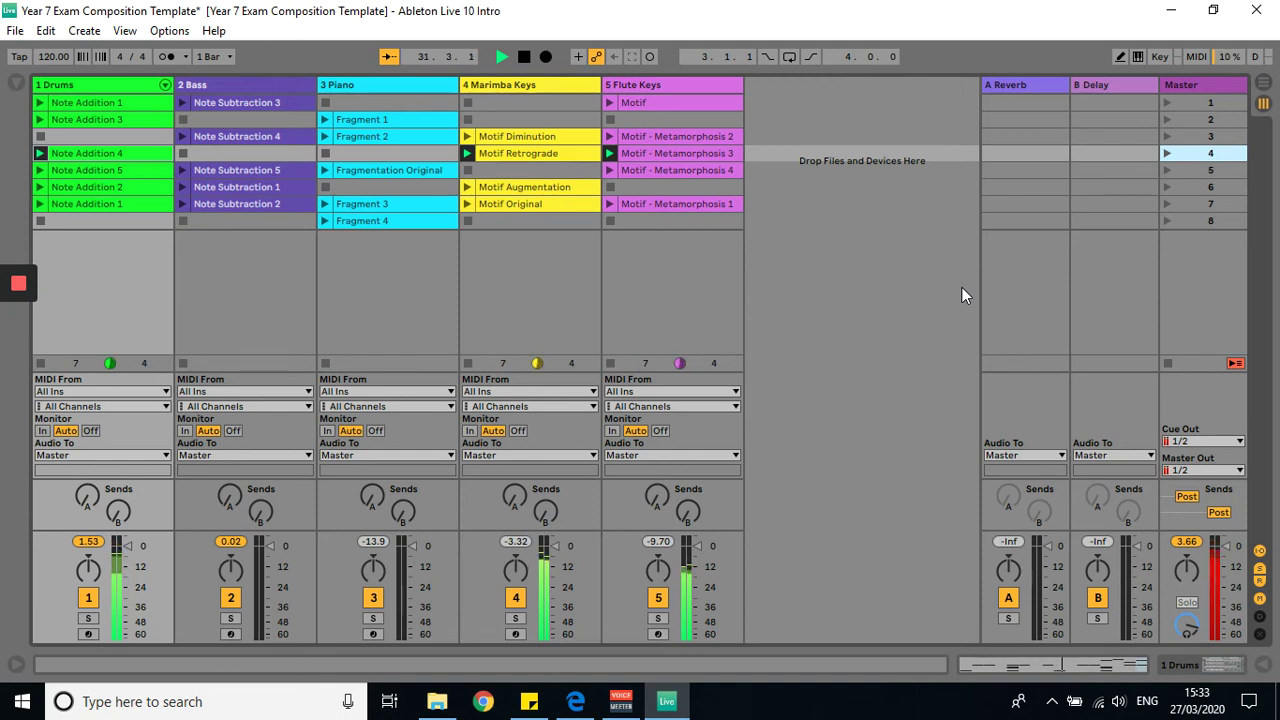
pyautogui.click(1166, 170)
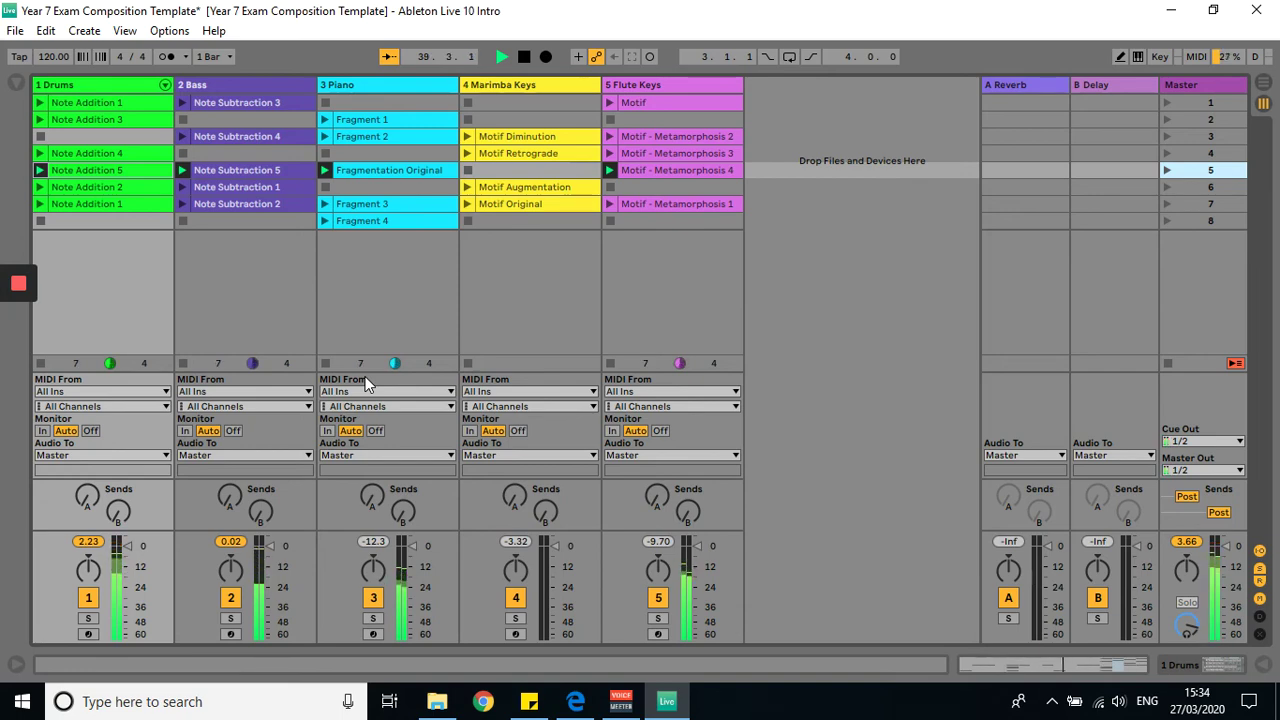
pyautogui.click(1166, 187)
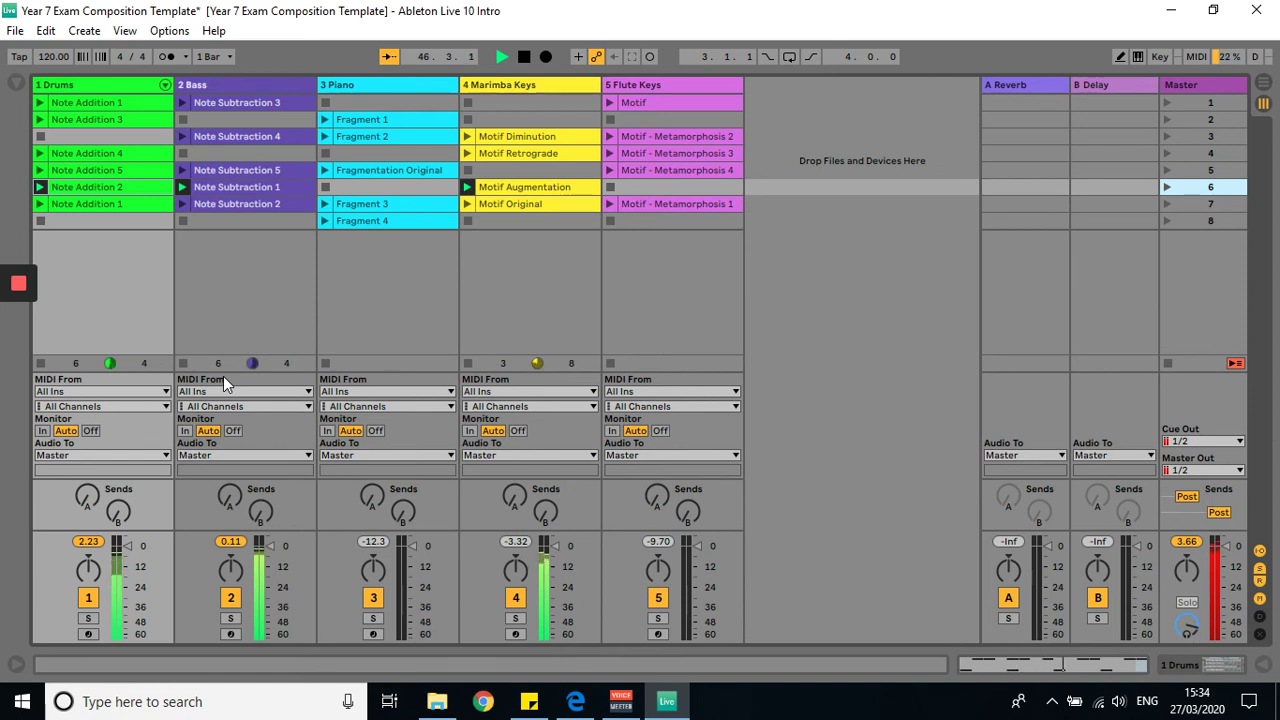
pyautogui.click(1167, 206)
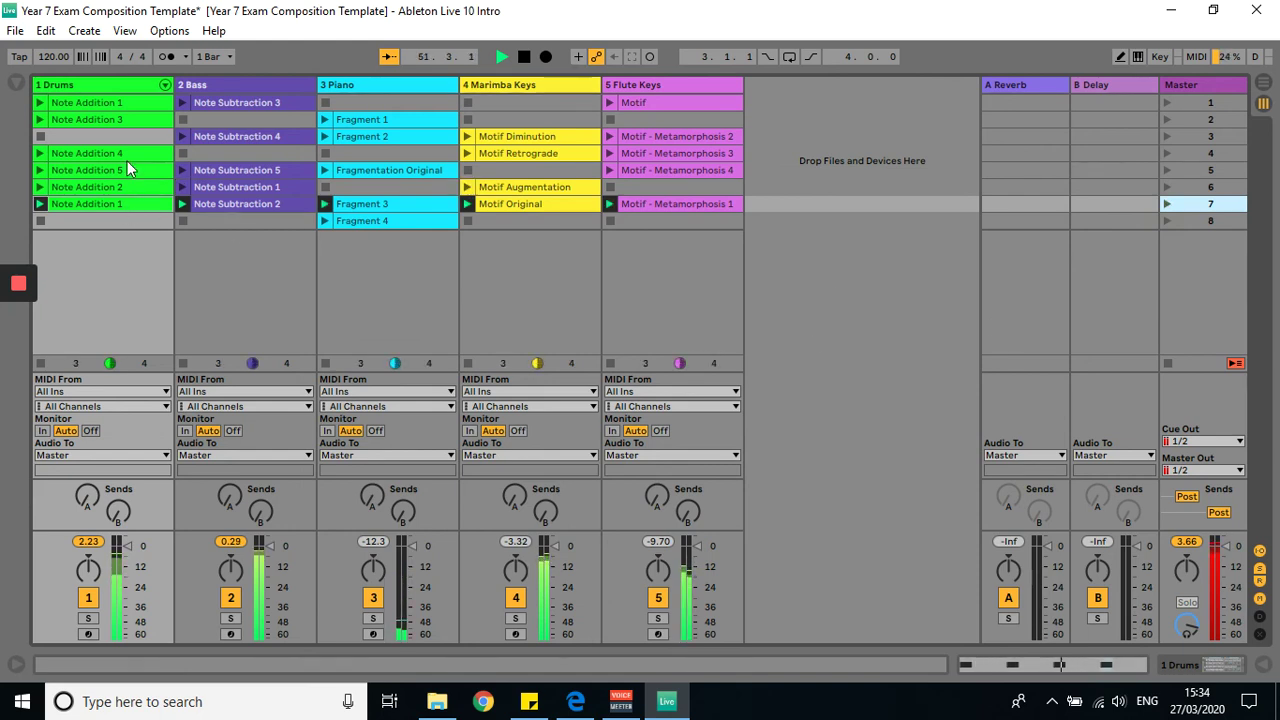
# Step: Move Drums Note Addition 1 from row 1 to row 8 and launch scene 8
pyautogui.click(112, 102)
pyautogui.moveTo(104, 214); pyautogui.dragTo(106, 218)
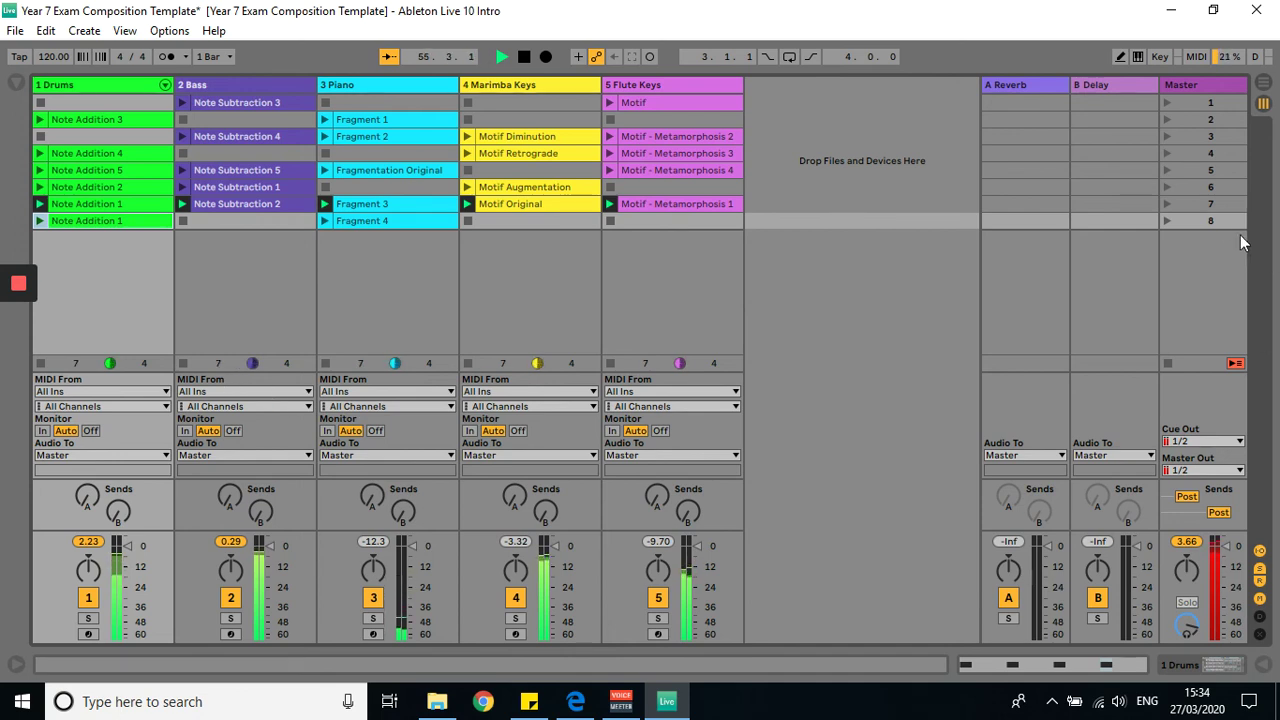
pyautogui.click(1167, 220)
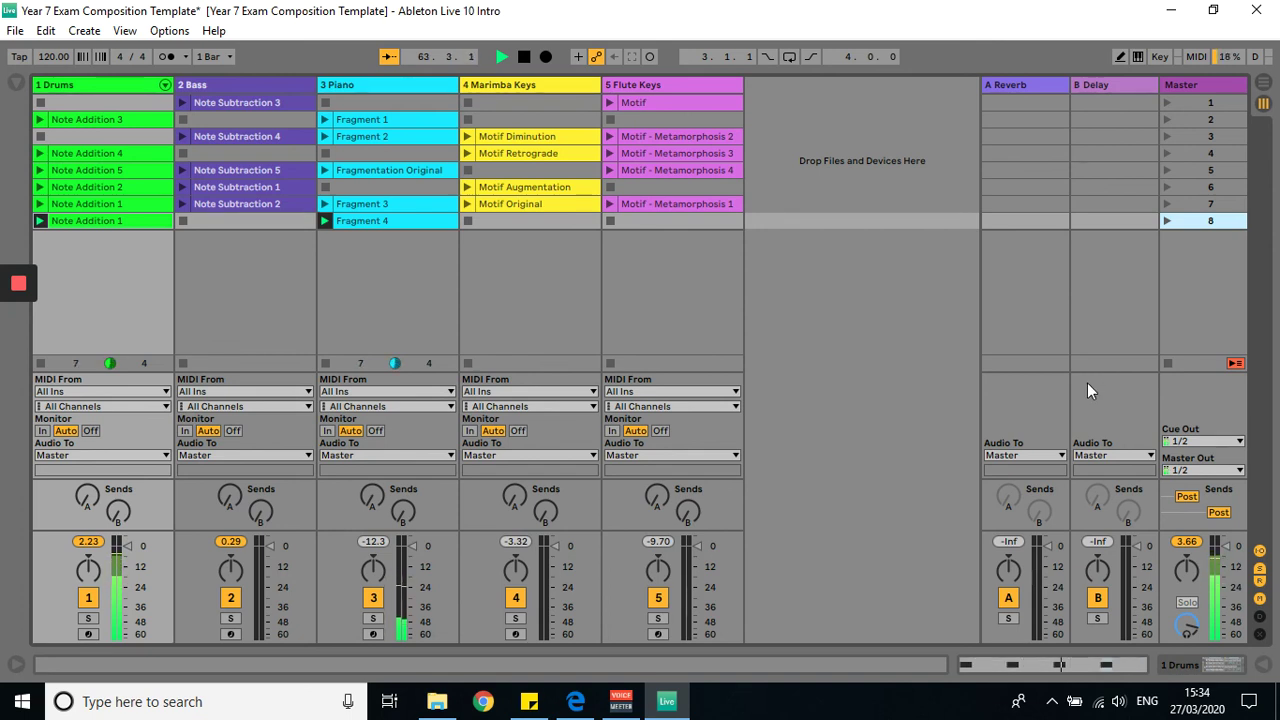
# Step: Stop the playing Note Addition 1 and Fragment 4 clips with Stop All Clips
pyautogui.click(1168, 363)
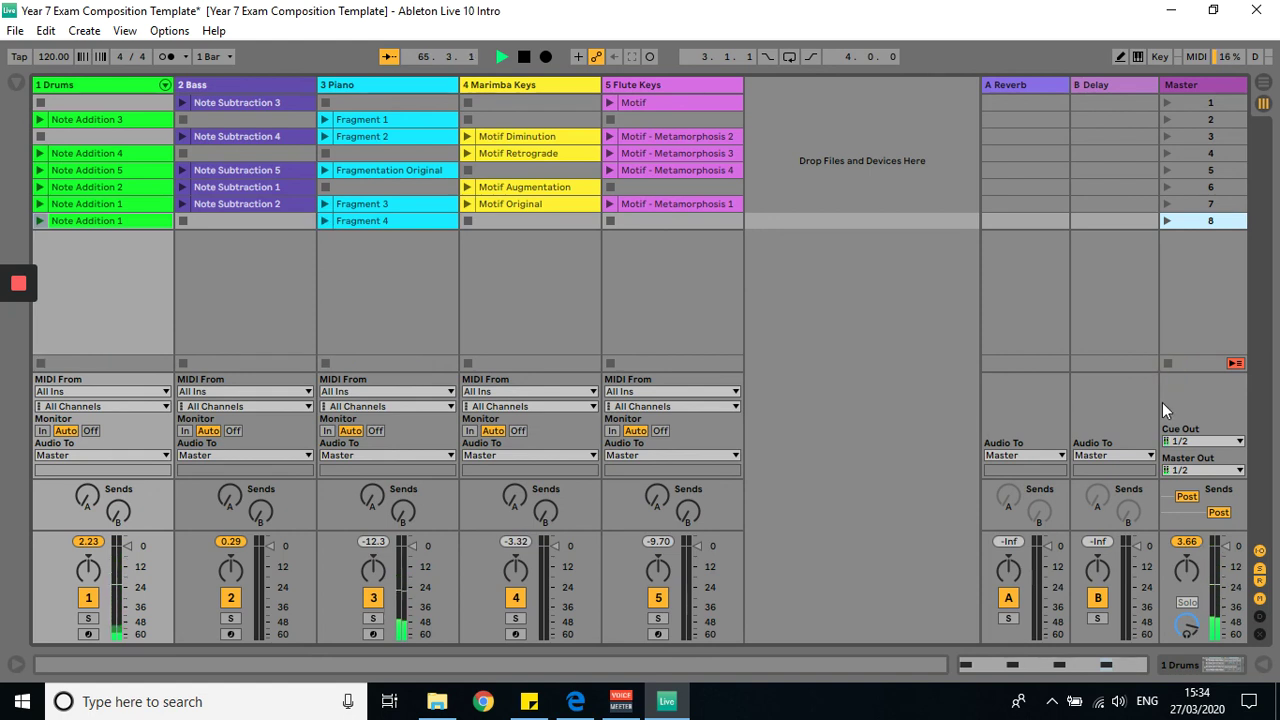